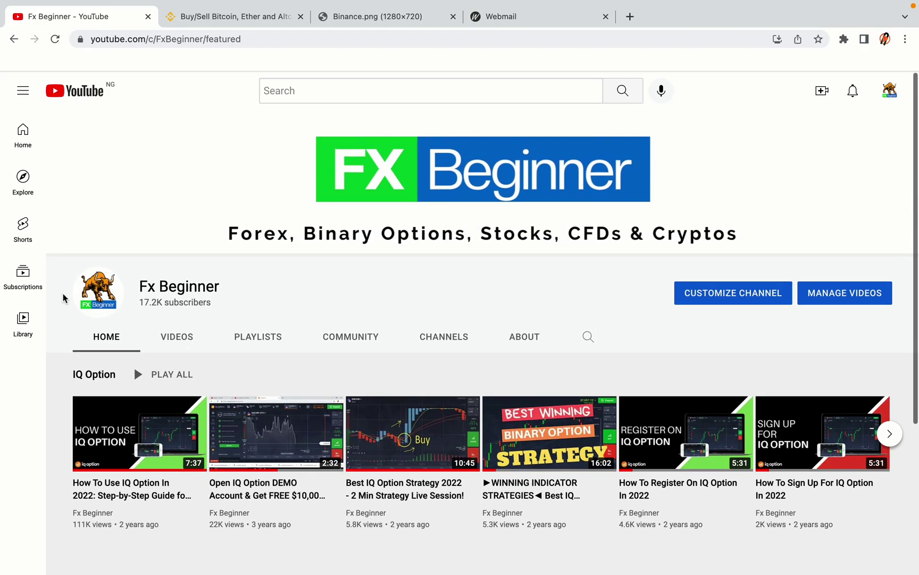
pyautogui.scroll(-1, 63, 297)
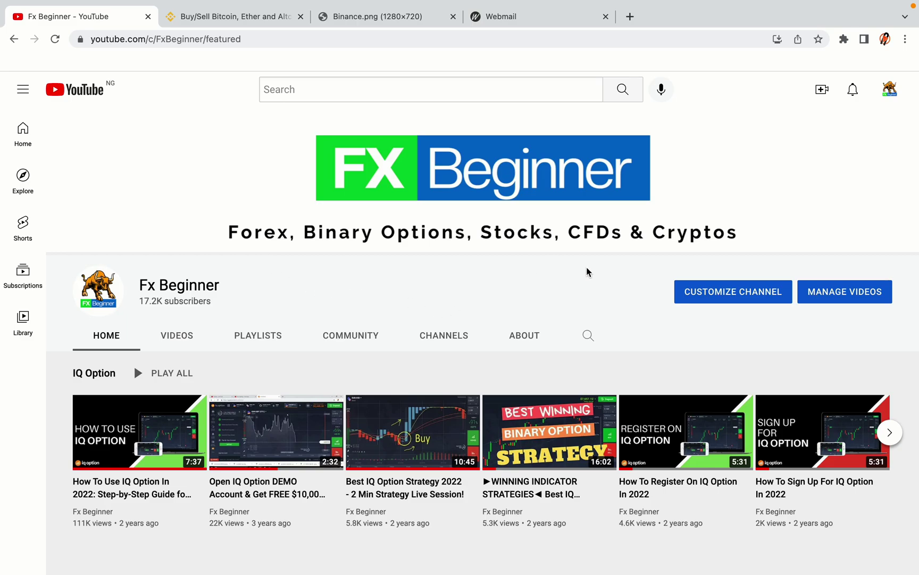
# Step: Leave the YouTube channel page for the 'Buy/Sell Bitcoin, Ether and Altcoins' Binance tab
pyautogui.click(229, 16)
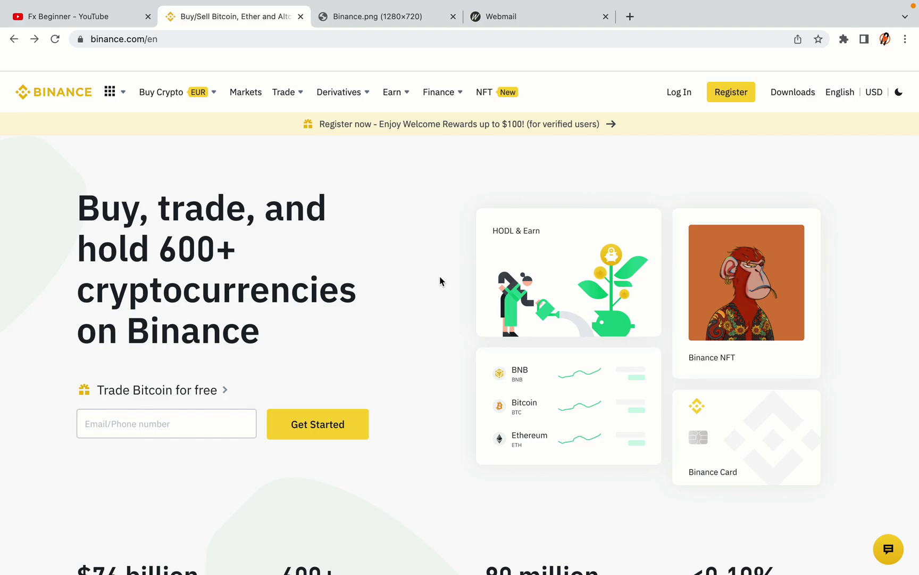
pyautogui.scroll(-4, 446, 321)
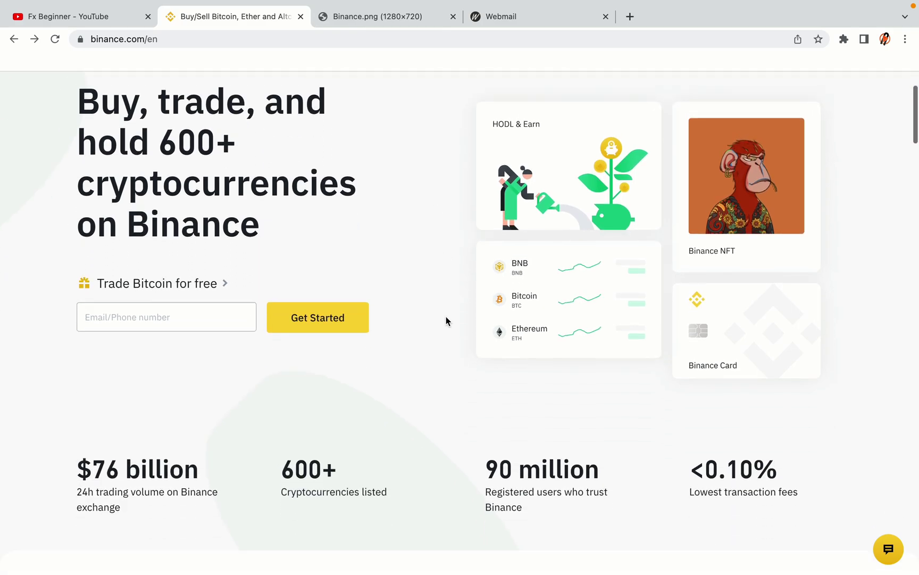
pyautogui.scroll(-1, 445, 320)
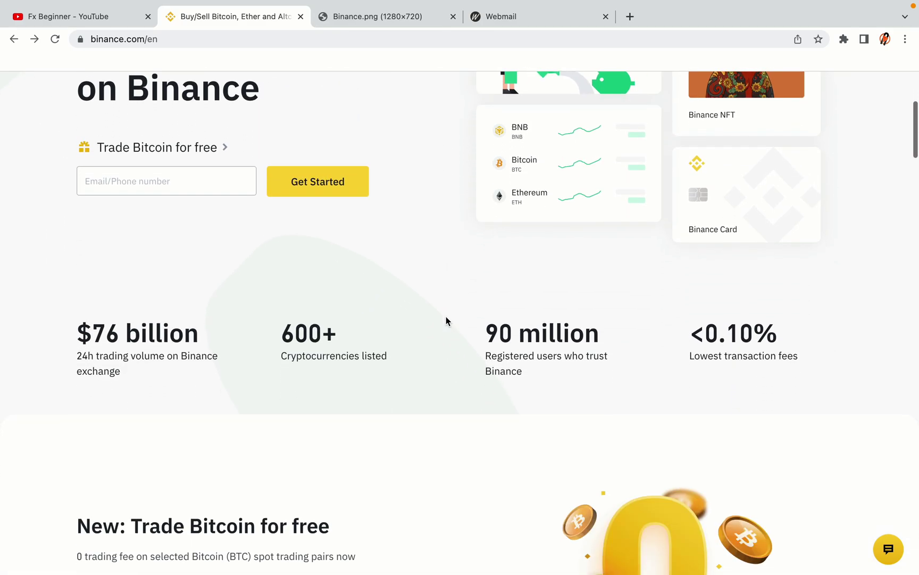
pyautogui.scroll(-5, 446, 320)
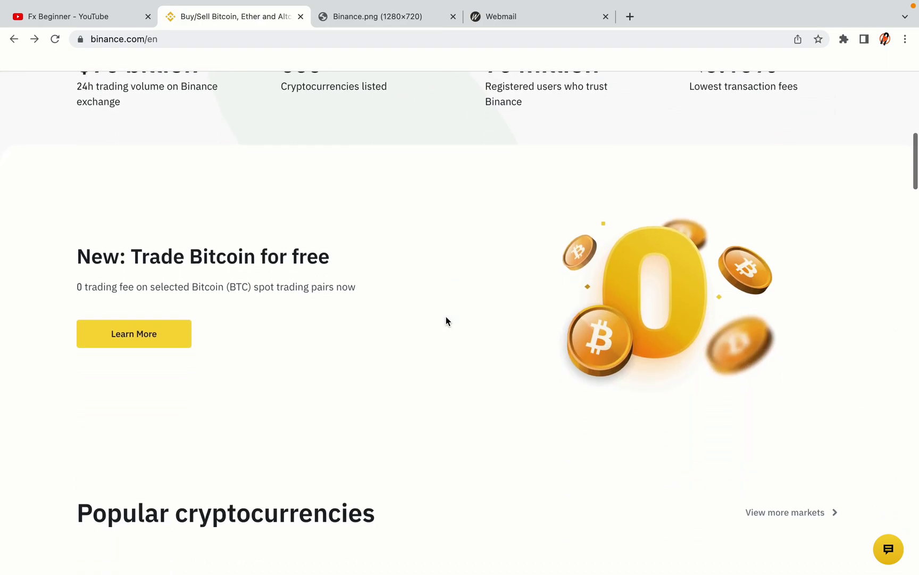
pyautogui.scroll(3, 445, 318)
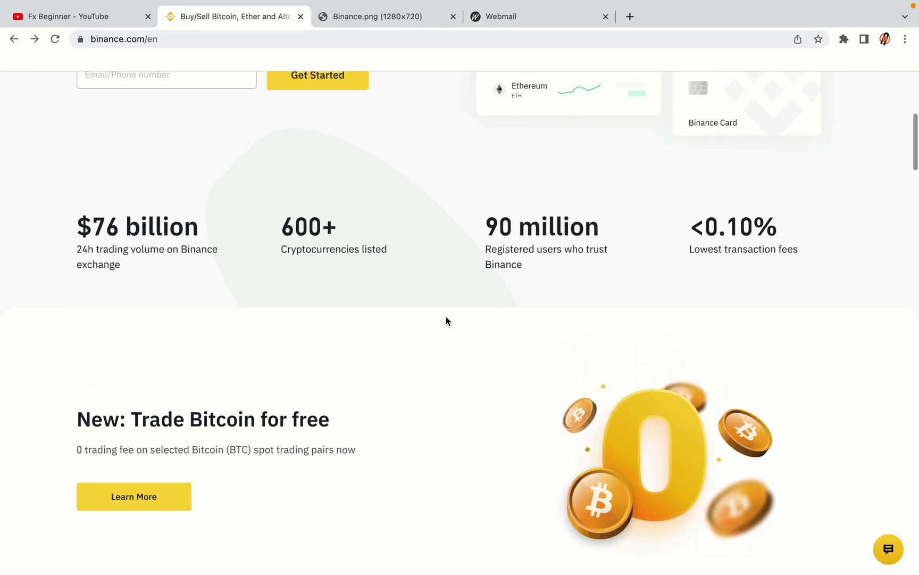
pyautogui.scroll(-10, 446, 321)
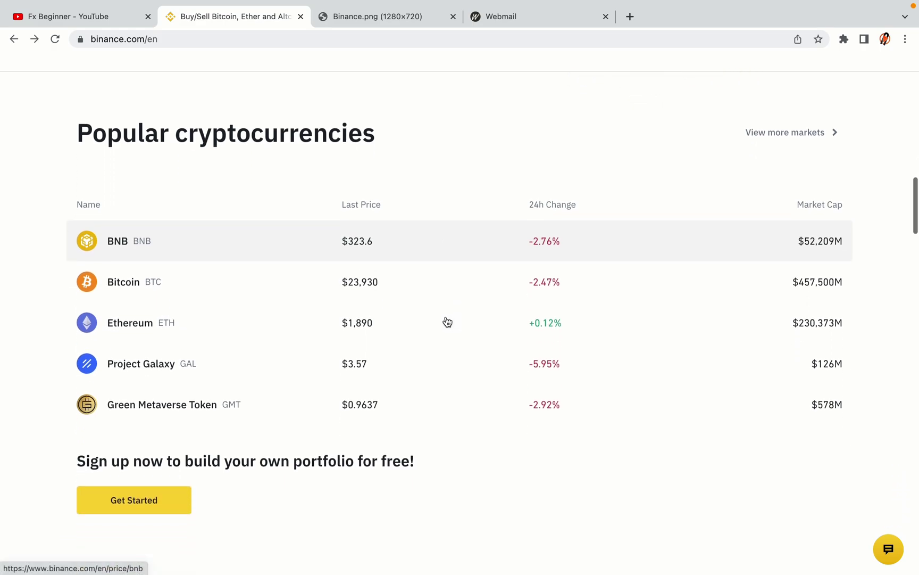
pyautogui.scroll(-3, 447, 321)
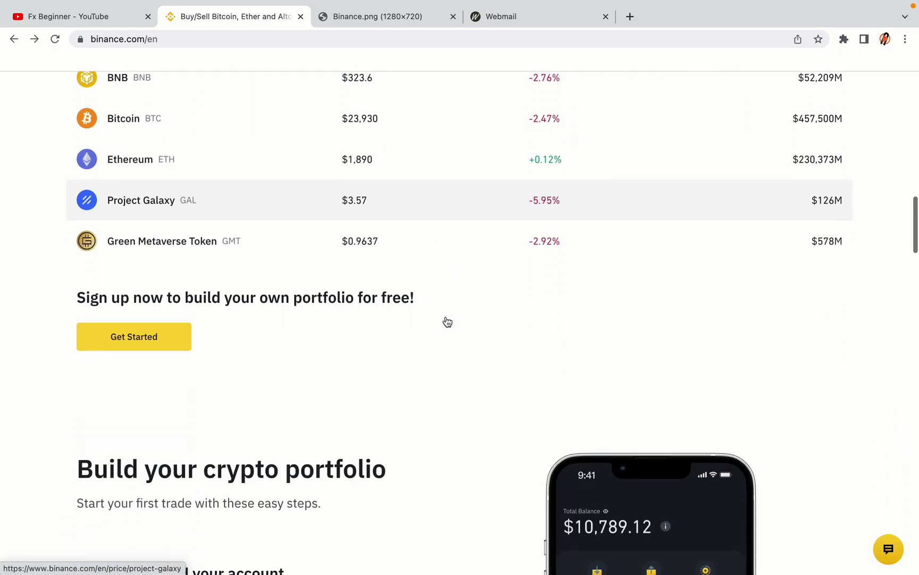
pyautogui.scroll(-7, 447, 322)
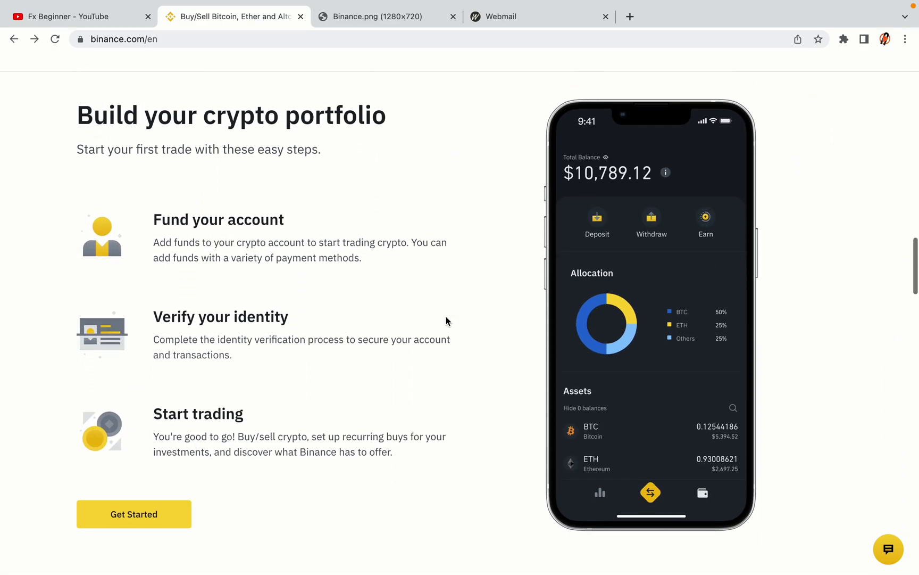
pyautogui.scroll(-9, 446, 320)
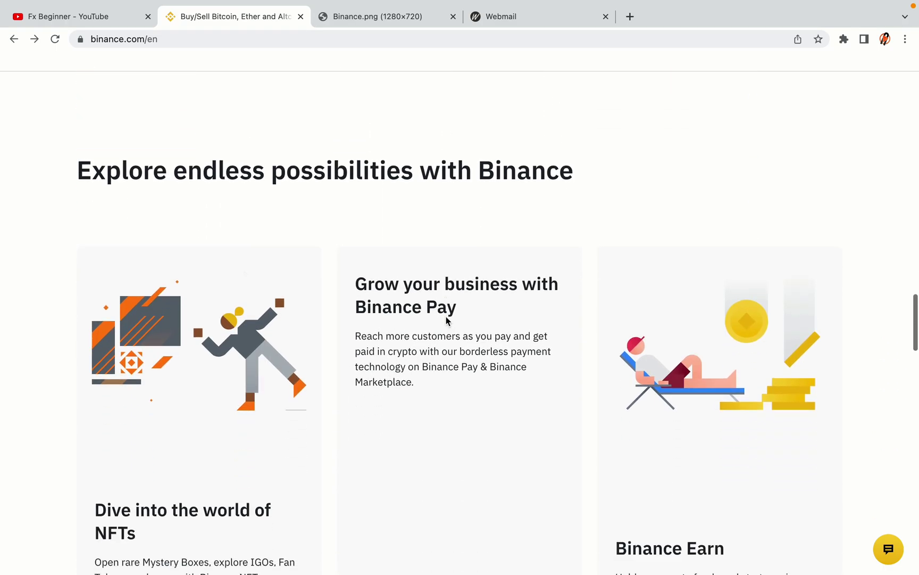
pyautogui.scroll(-10, 445, 320)
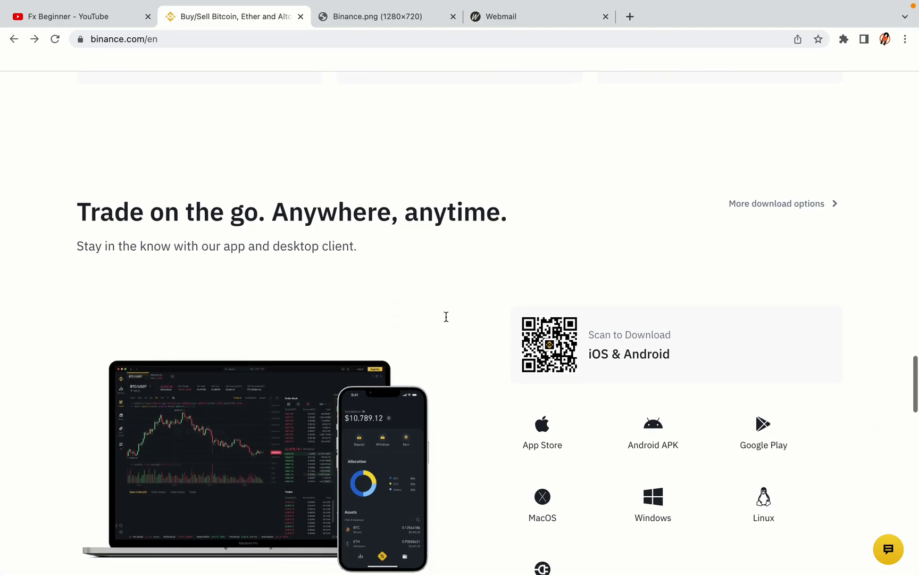
pyautogui.scroll(-7, 445, 316)
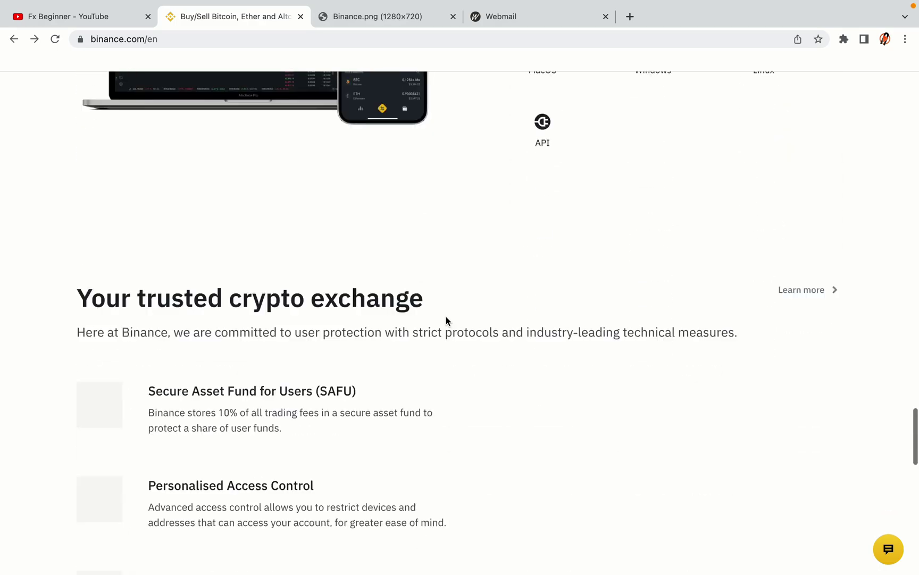
pyautogui.scroll(-4, 445, 319)
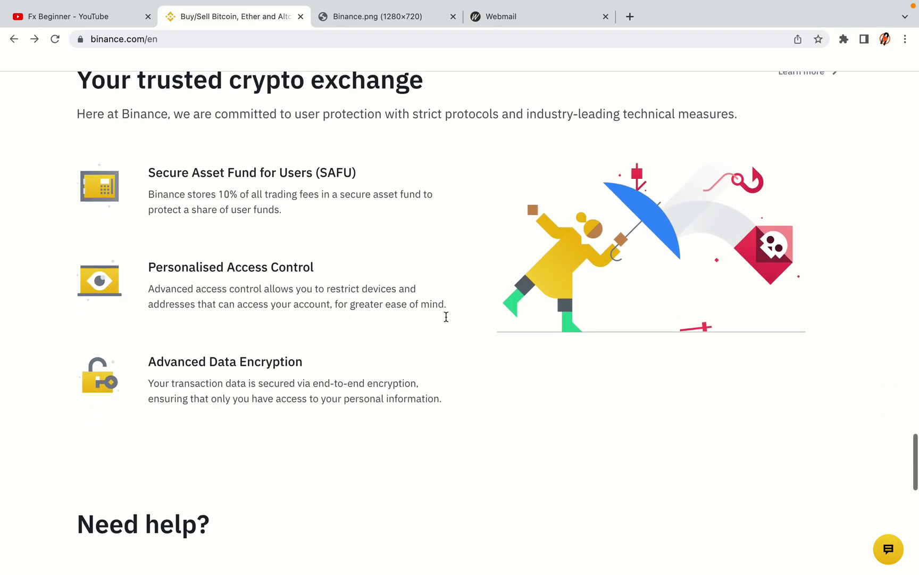
pyautogui.scroll(-8, 446, 317)
pyautogui.scroll(20, 446, 316)
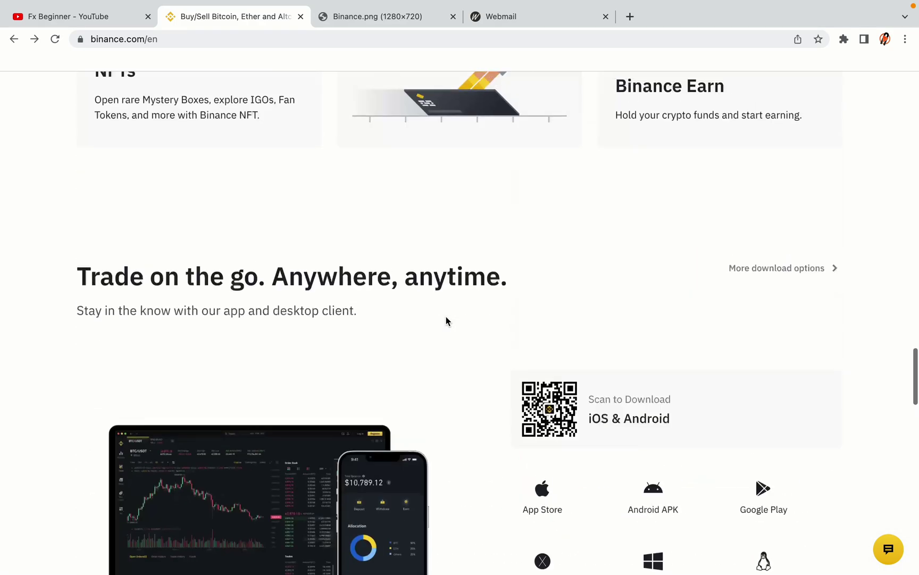
pyautogui.scroll(15, 446, 316)
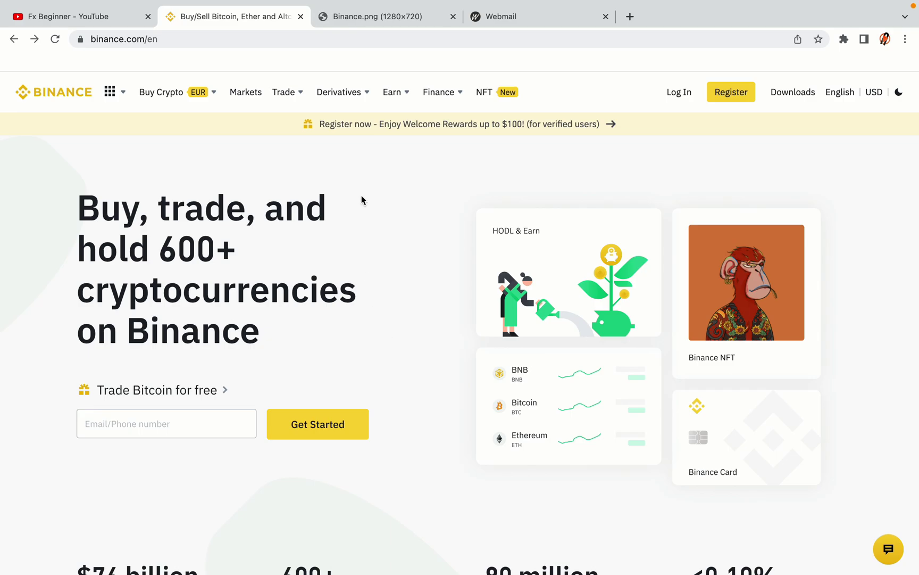
pyautogui.click(384, 16)
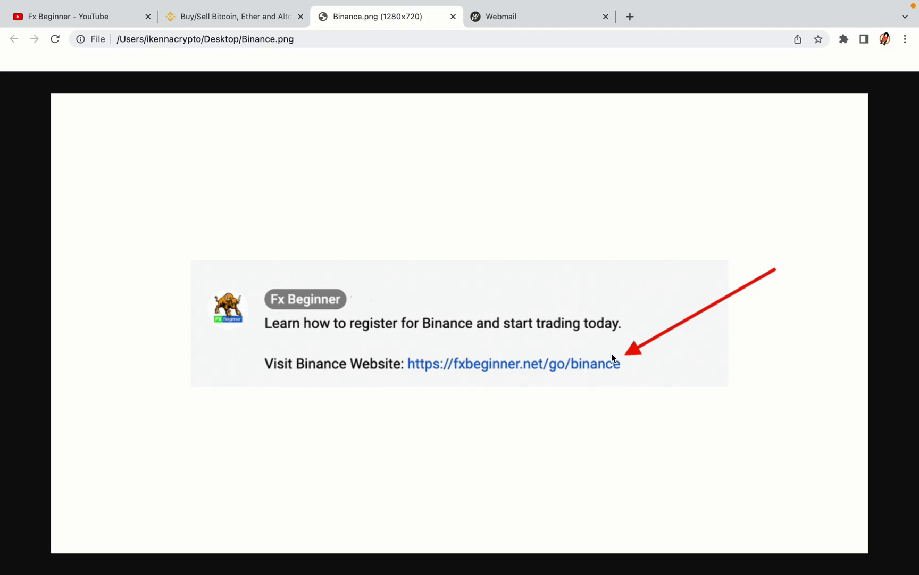
pyautogui.hotkey('ctrl', 'shift', 'Tab')
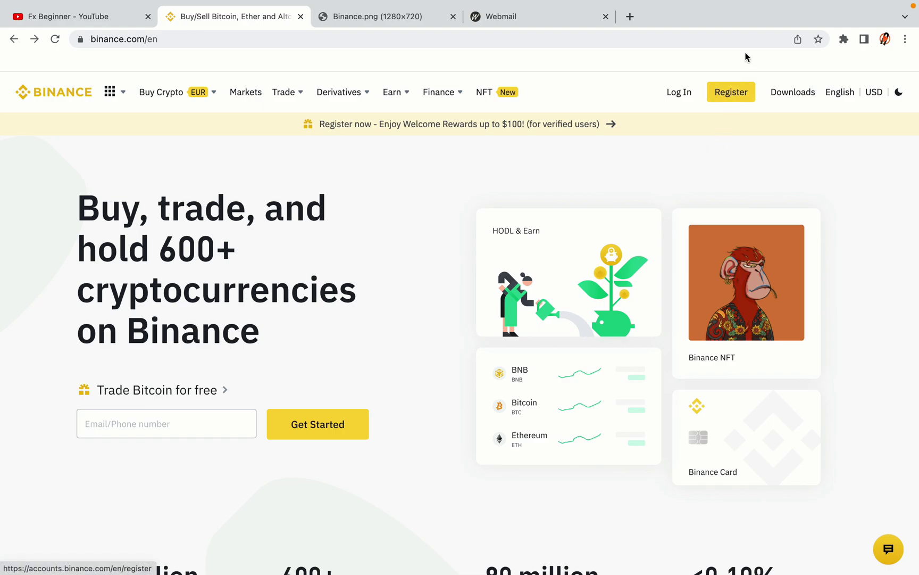
# Step: Start registering a new Binance account from the binance.com home page
pyautogui.click(739, 100)
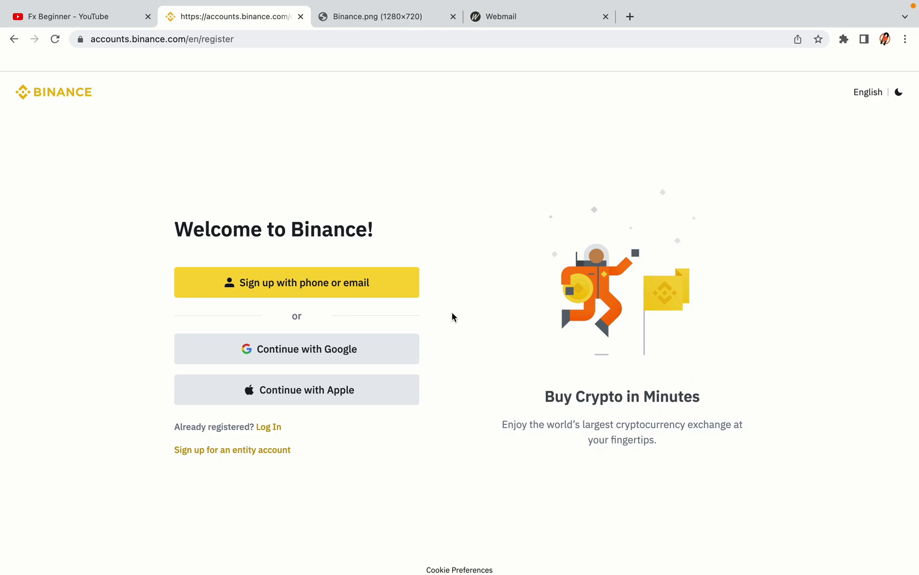
# Step: Choose to sign up with phone or email on the registration page
pyautogui.click(379, 293)
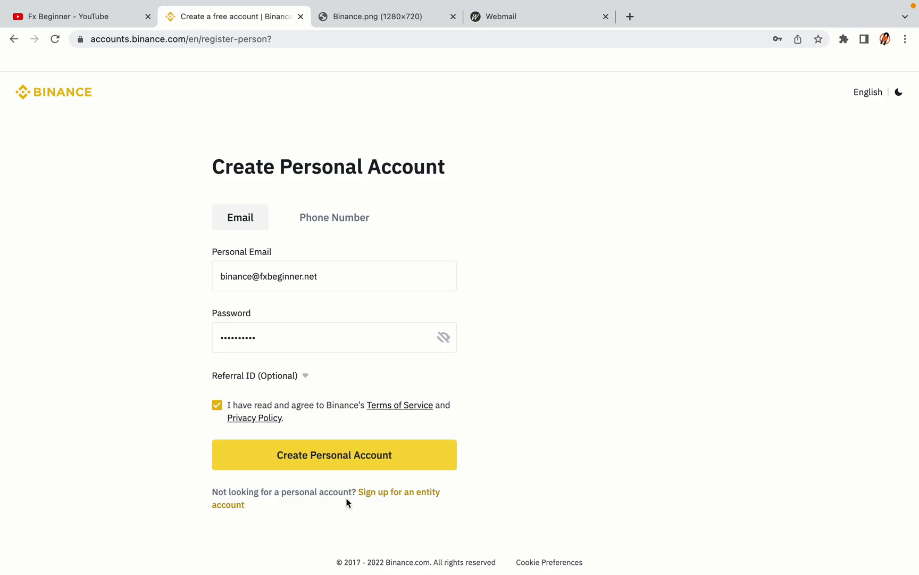
# Step: Submit the Create Personal Account form and bring the Webmail tab forward
pyautogui.click(350, 459)
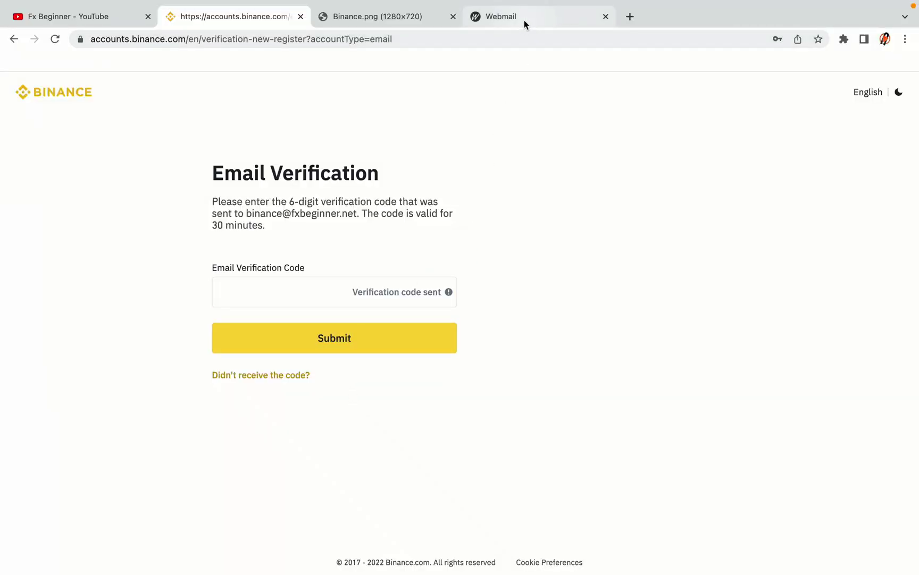
pyautogui.moveTo(524, 21); pyautogui.dragTo(372, 20)
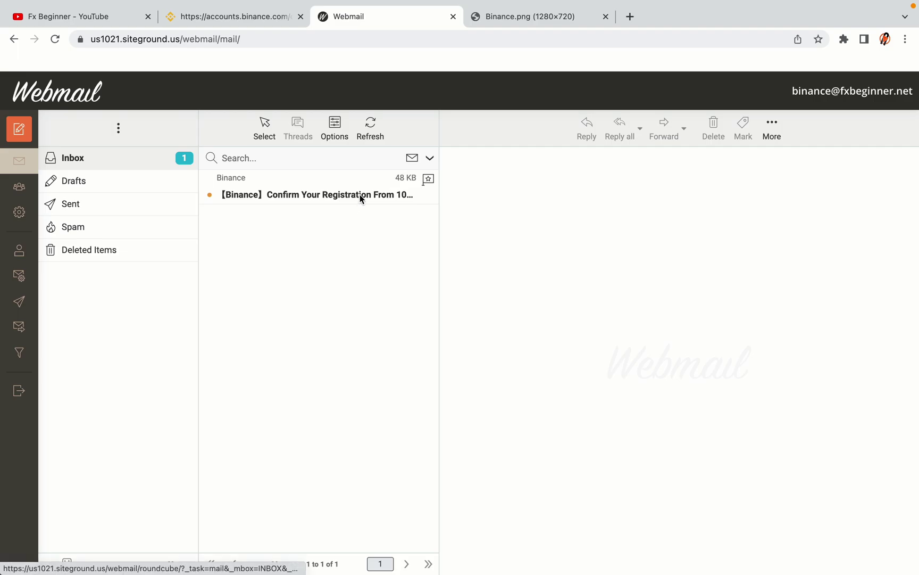
# Step: Copy the activation code from Binance's 'Confirm Your Registration' email, then return to Binance
pyautogui.click(317, 194)
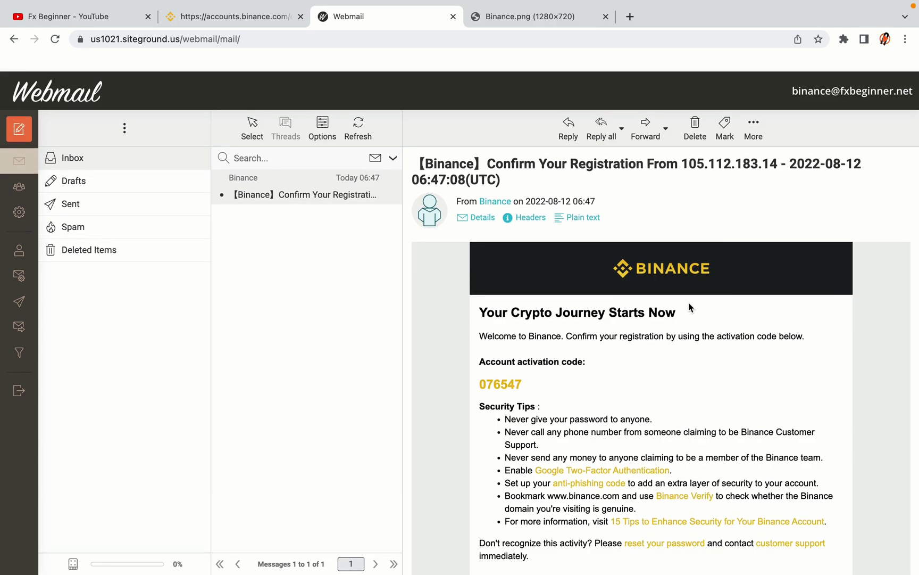
pyautogui.scroll(-3, 690, 307)
pyautogui.scroll(1, 689, 307)
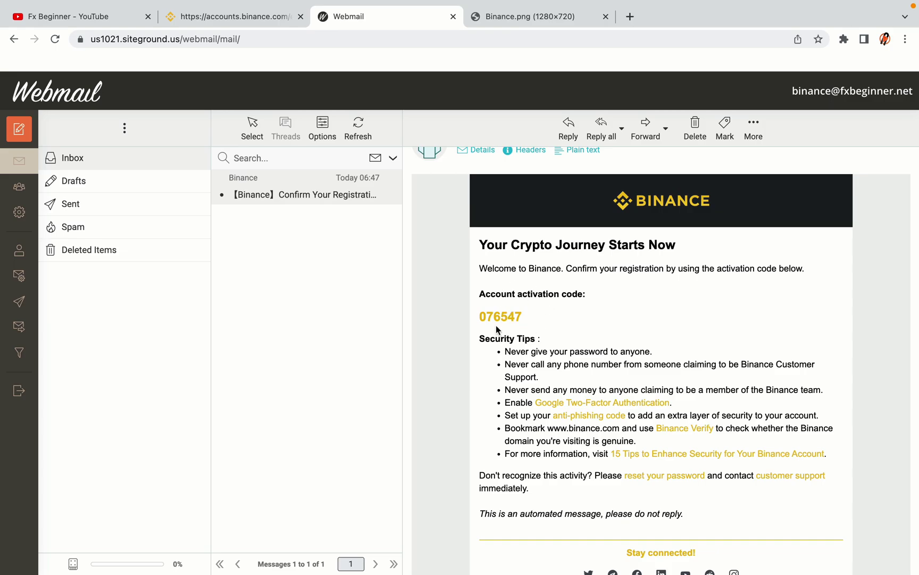
pyautogui.moveTo(480, 316); pyautogui.dragTo(518, 316)
pyautogui.click(526, 315)
pyautogui.rightClick(508, 315)
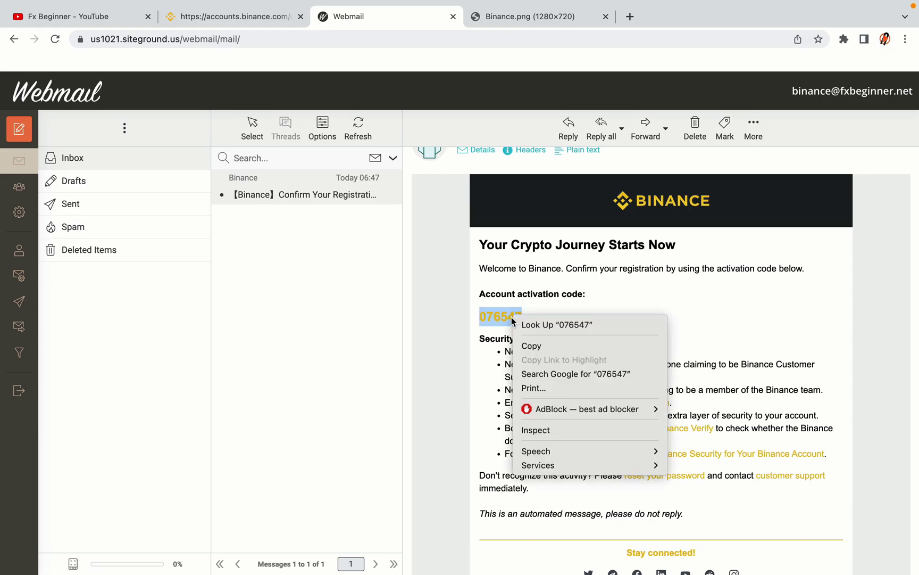
pyautogui.click(525, 343)
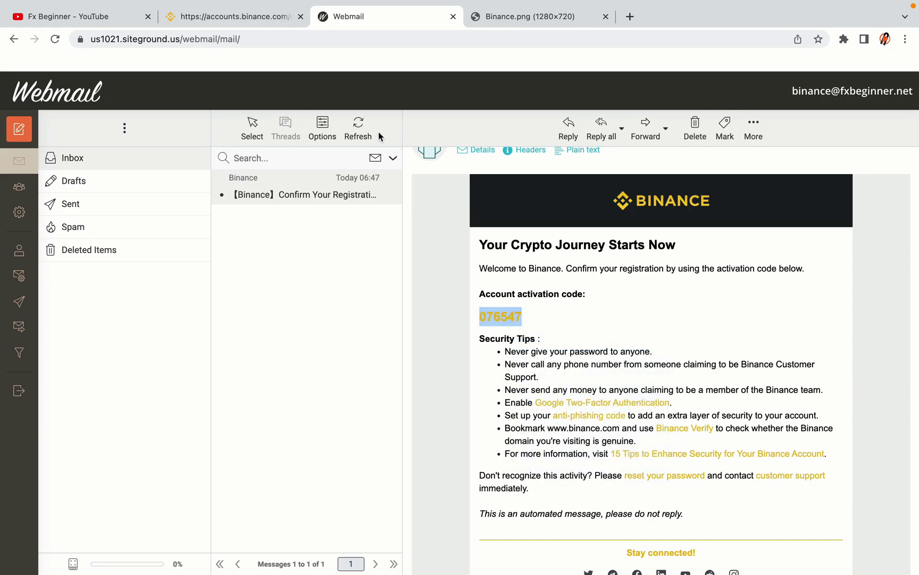
pyautogui.click(240, 16)
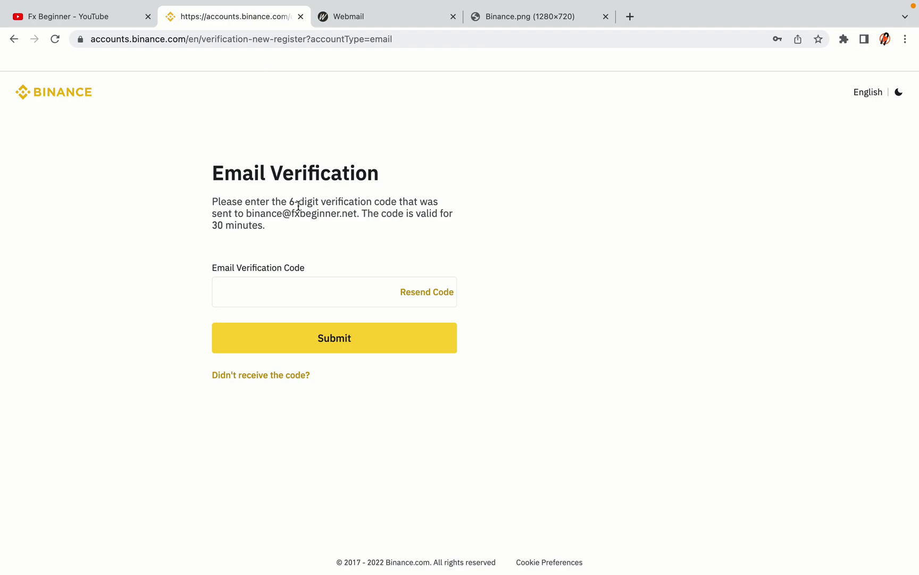
# Step: Paste the copied activation code into the Email Verification Code field and submit it
pyautogui.click(242, 292)
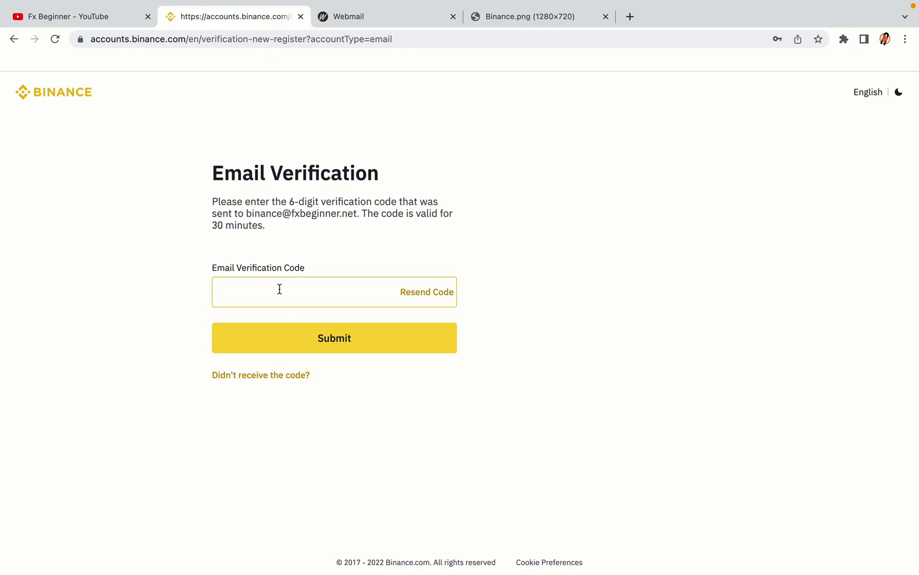
pyautogui.hotkey('ctrl', 'v')
pyautogui.click(162, 276)
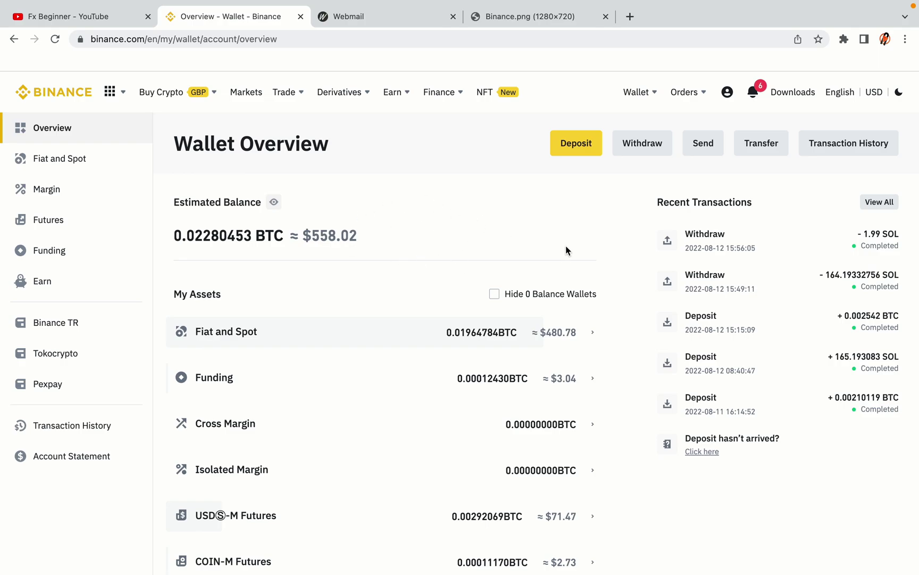
# Step: Review the Wallet Overview's Fiat and Spot holdings and look over the Buy Crypto and Trade menus
pyautogui.scroll(-3, 565, 244)
pyautogui.scroll(-3, 565, 245)
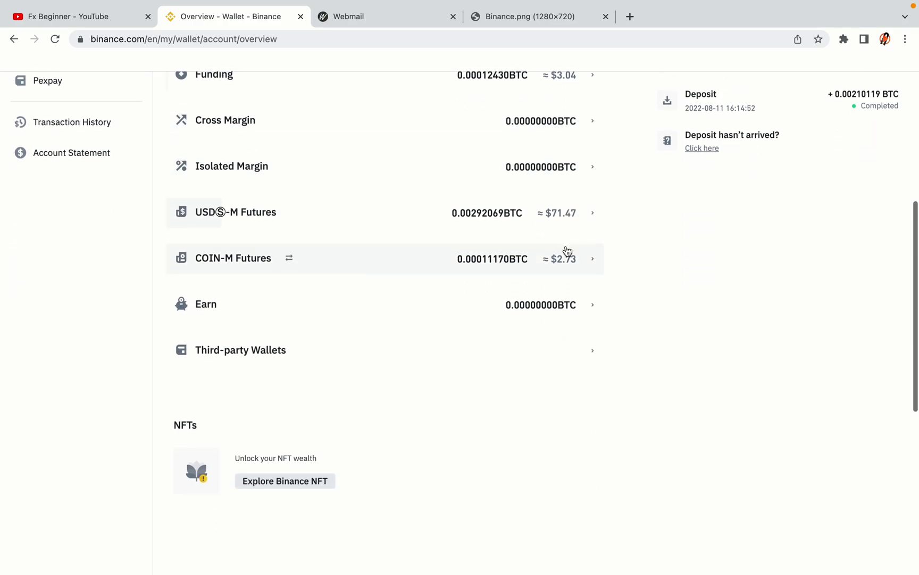
pyautogui.scroll(6, 565, 245)
pyautogui.scroll(1, 565, 250)
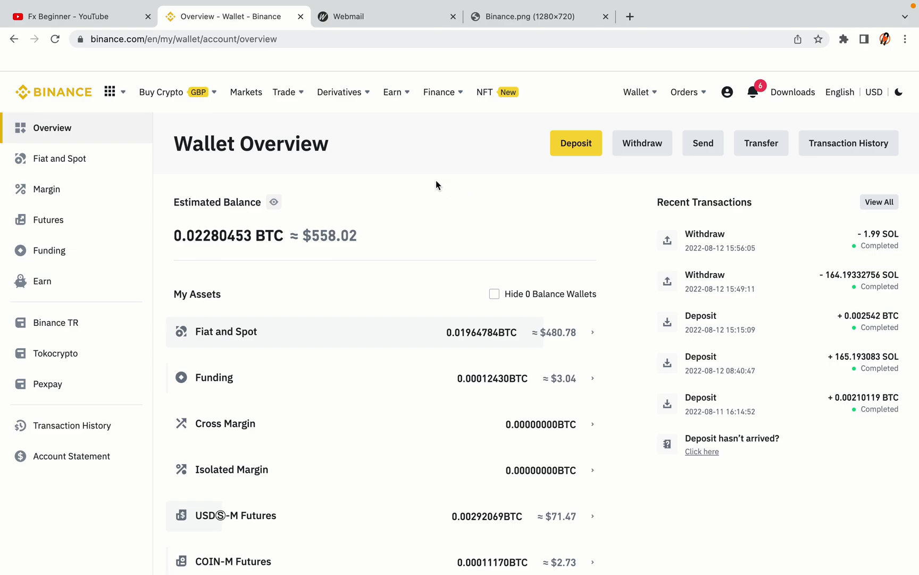
pyautogui.moveTo(177, 95)
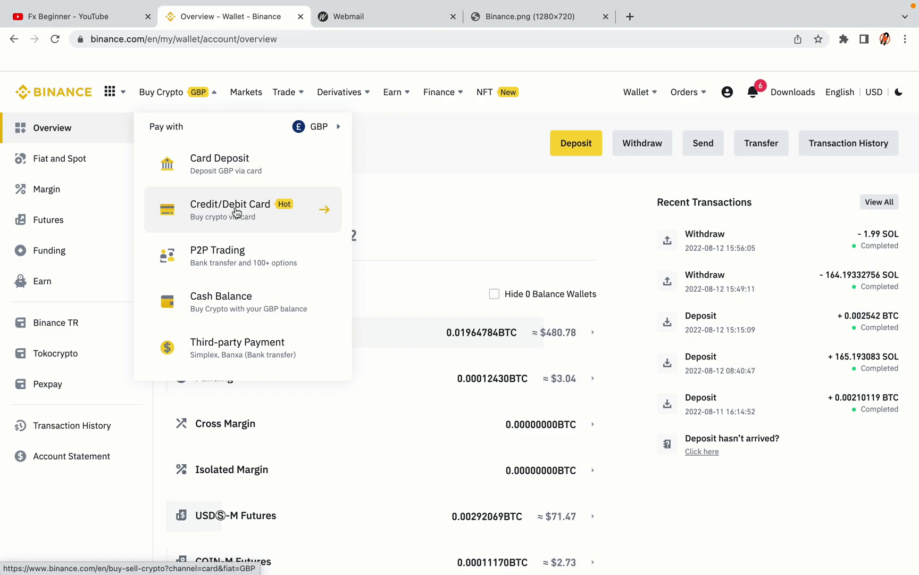
pyautogui.moveTo(284, 94)
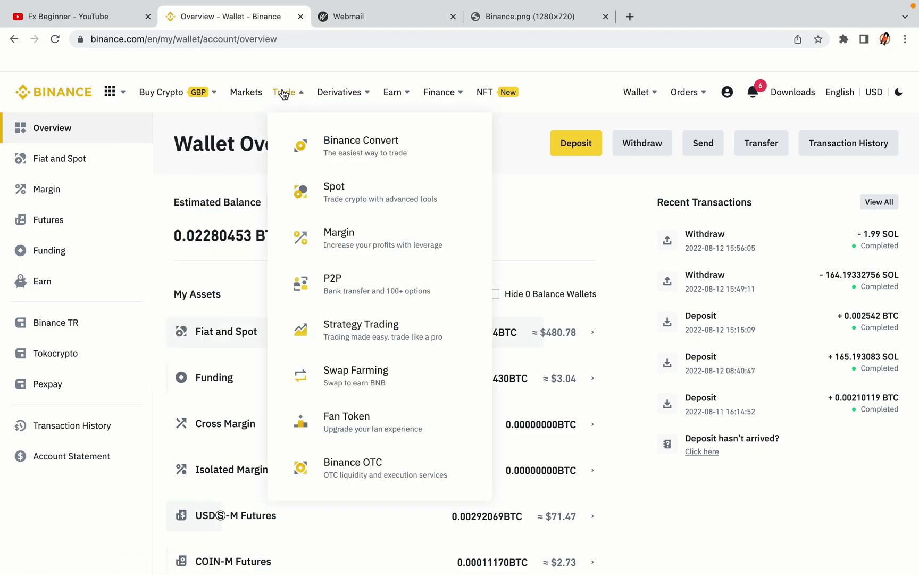